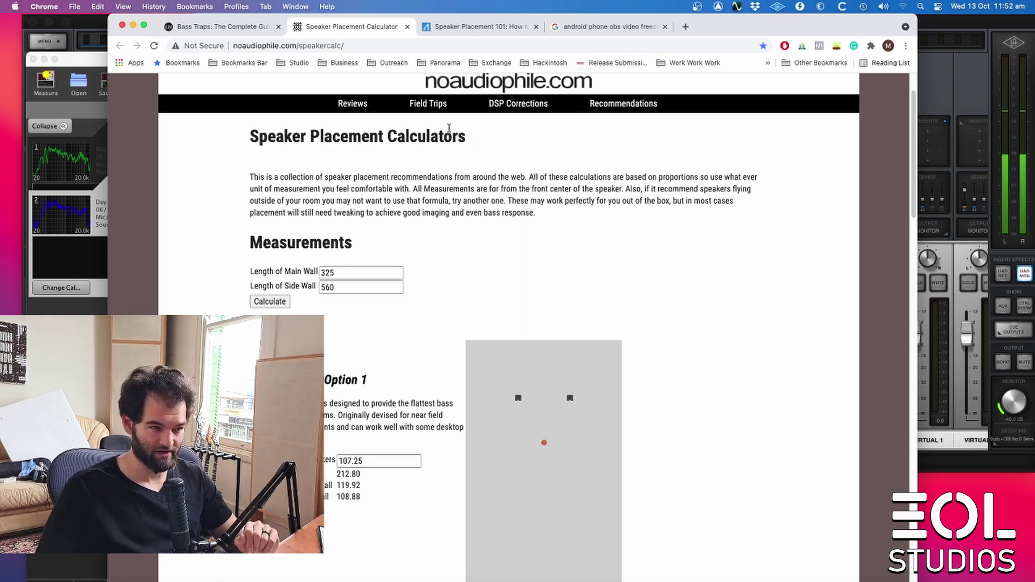
Scroll the calculator results down to Rule of Thirds (29% Version), then switch to the Speaker Placement 101 tab.
left_click_drag(218, 237, 356, 246)
left_click(356, 245)
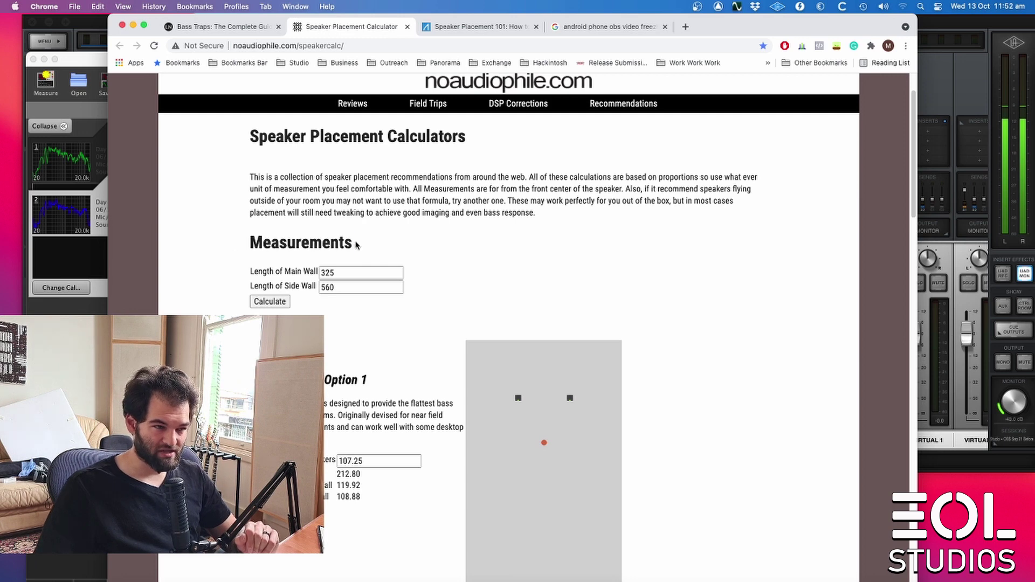
scroll(436, 342, "down", 2)
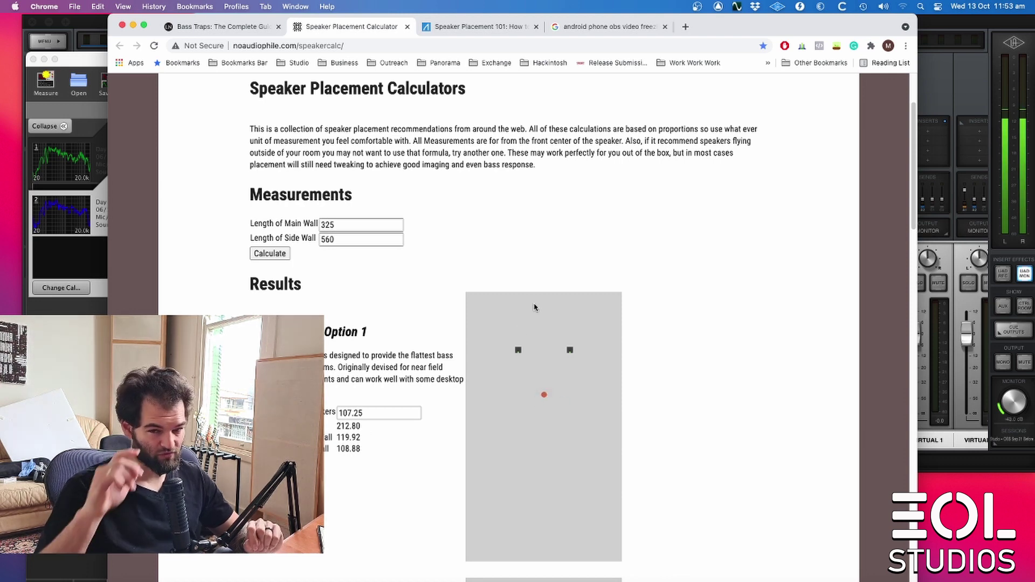
scroll(534, 307, "down", 15)
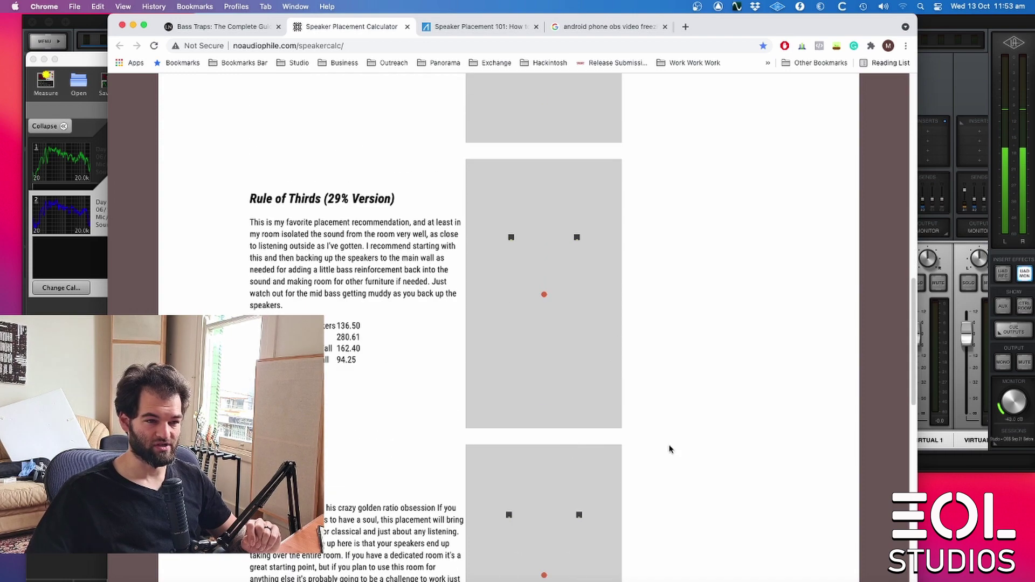
scroll(668, 448, "down", 2)
key("ctrl+Tab")
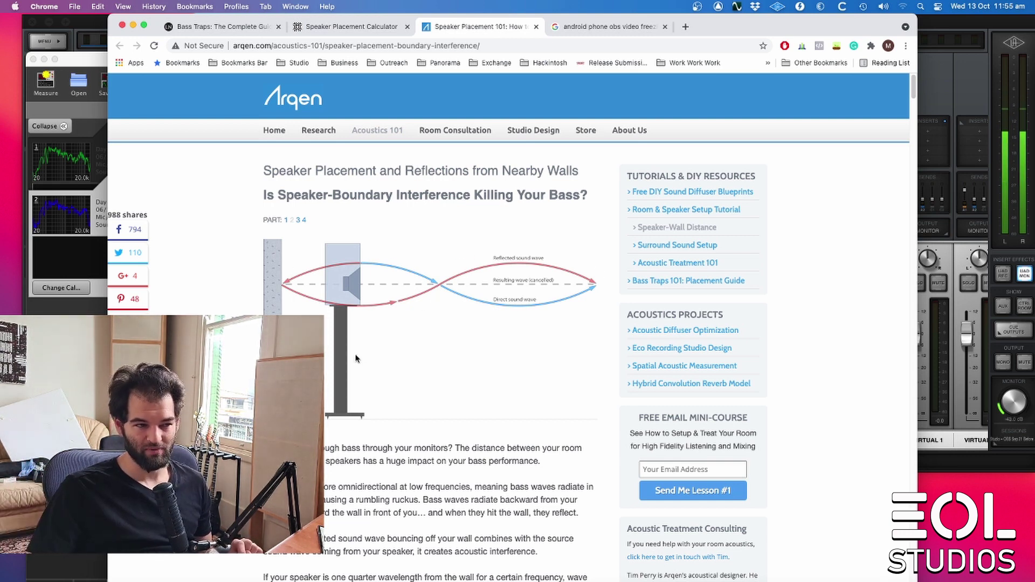
Switch to the Bass Traps guide, close the Android OBS video tab, and start a new tab.
left_click(223, 26)
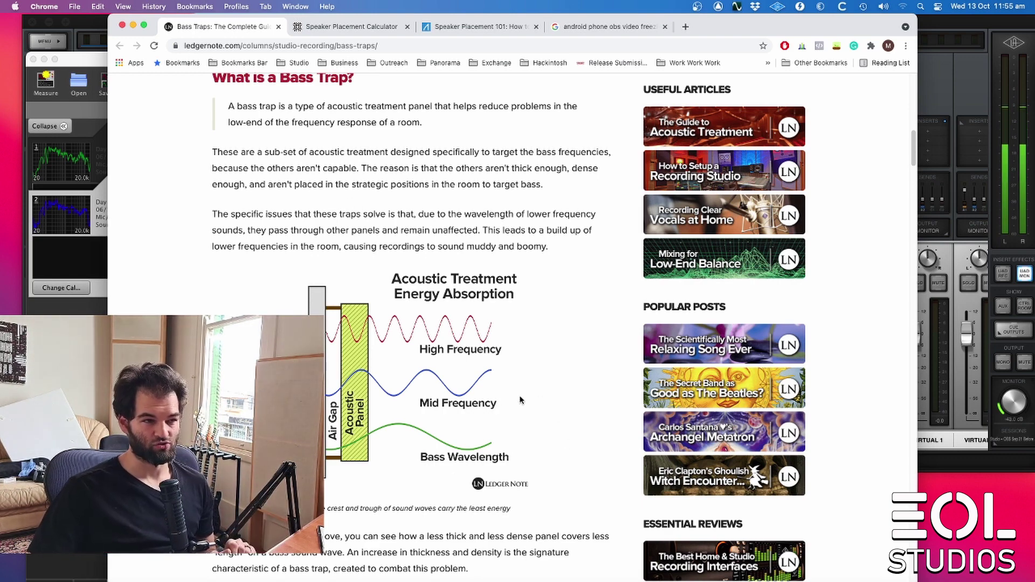
middle_click(566, 29)
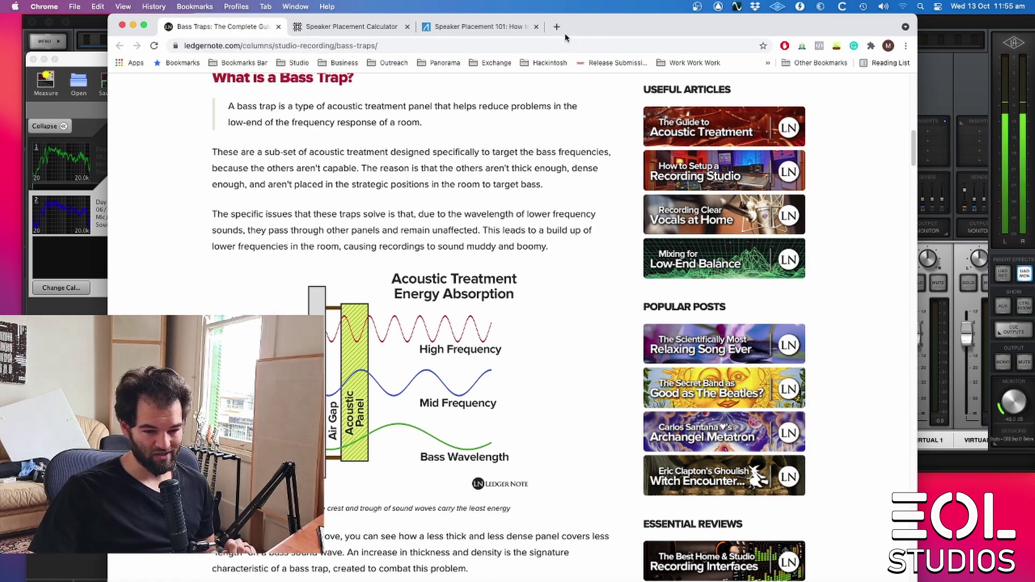
left_click(556, 26)
Search Google for 'foam panels acoustic', browse the shopping ads, then close that tab.
type("foam panels acoustic")
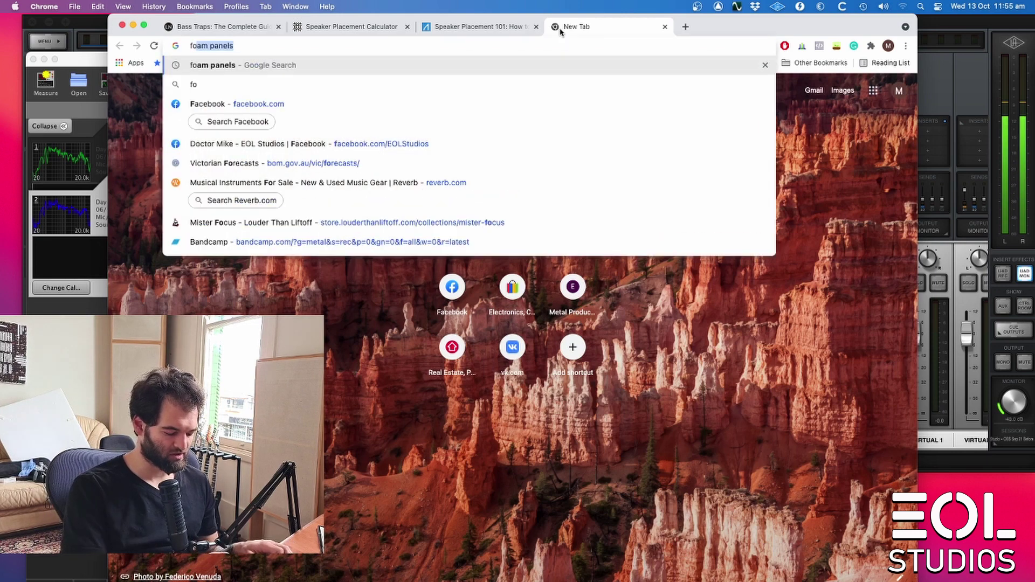
key("Return")
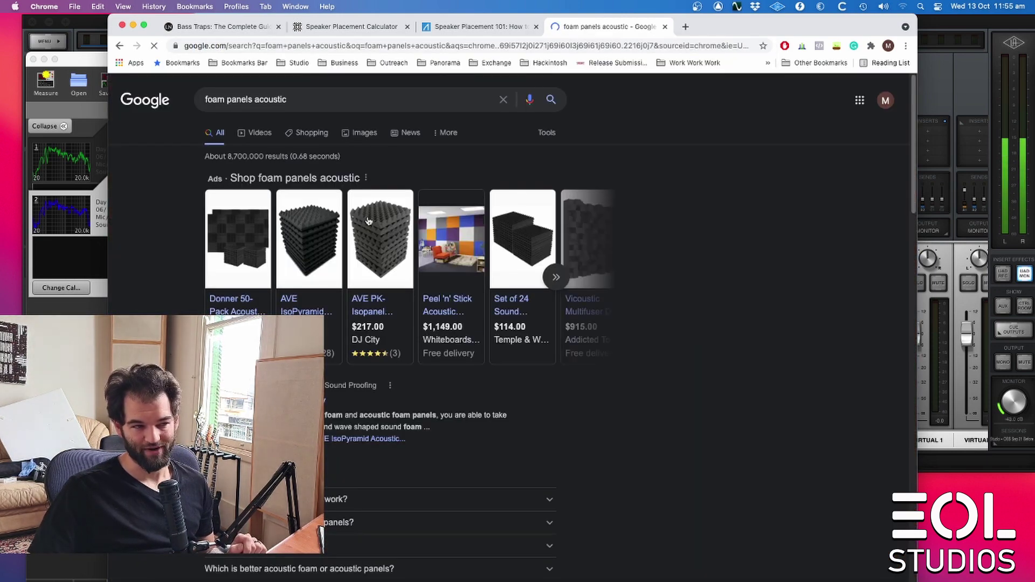
mouse_move(386, 252)
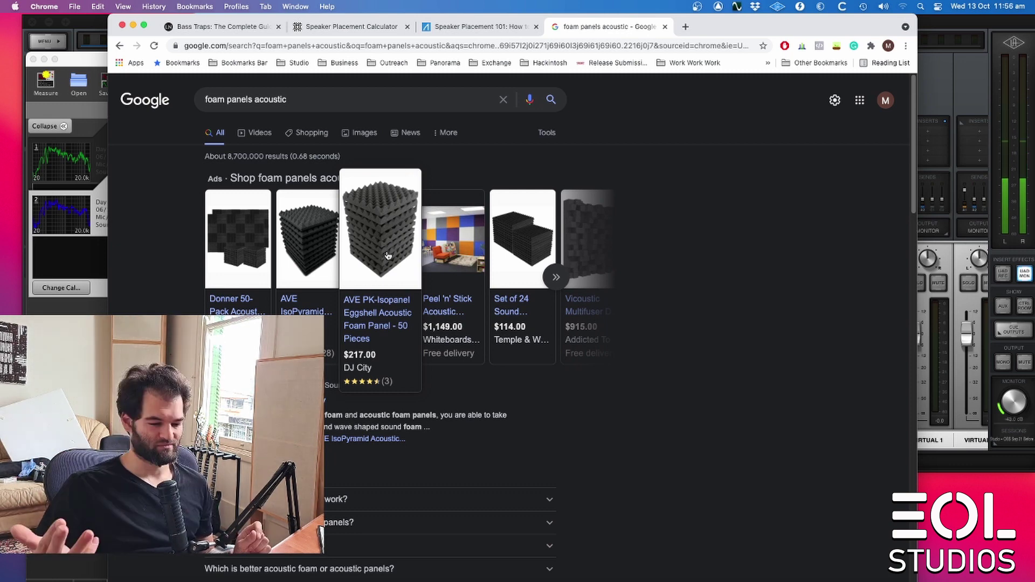
left_click(665, 27)
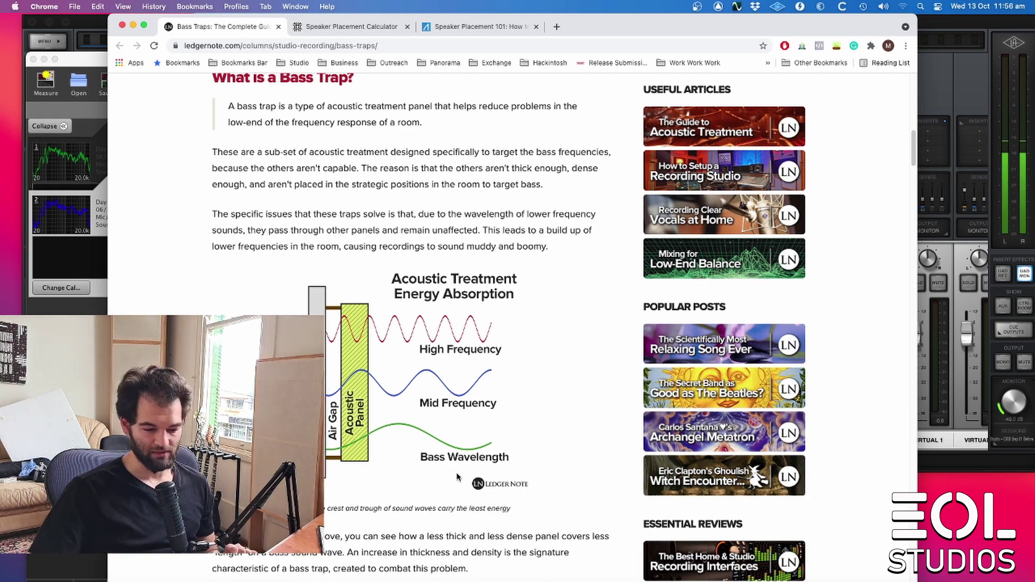
Bring up Arqen's Speaker Placement 101 article to read it.
left_click(459, 28)
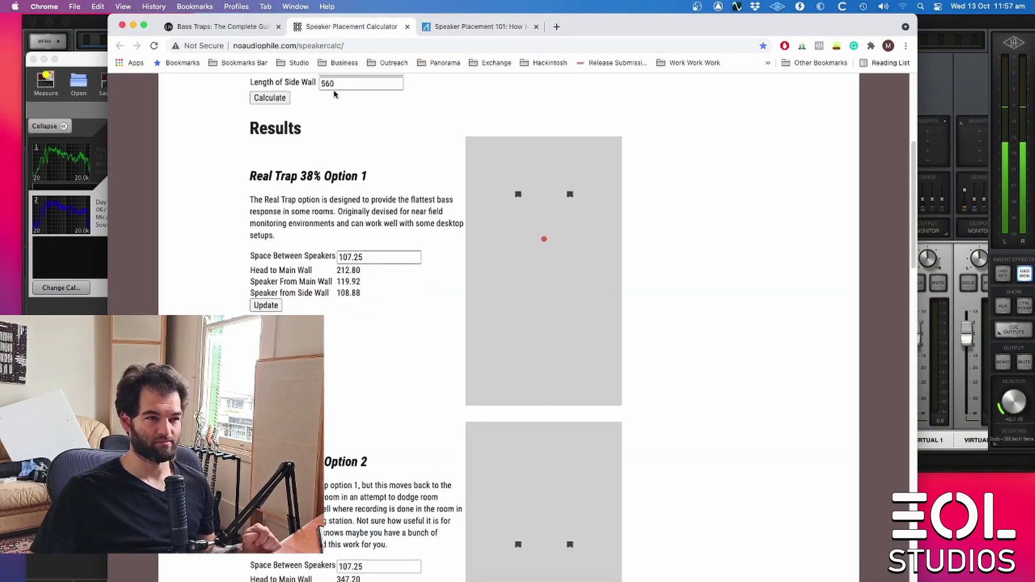
Compare the Real Trap 38% Option 1 and Option 2 distances, then return to the Speaker Placement 101 tab.
scroll(335, 95, "up", 5)
scroll(517, 232, "down", 2)
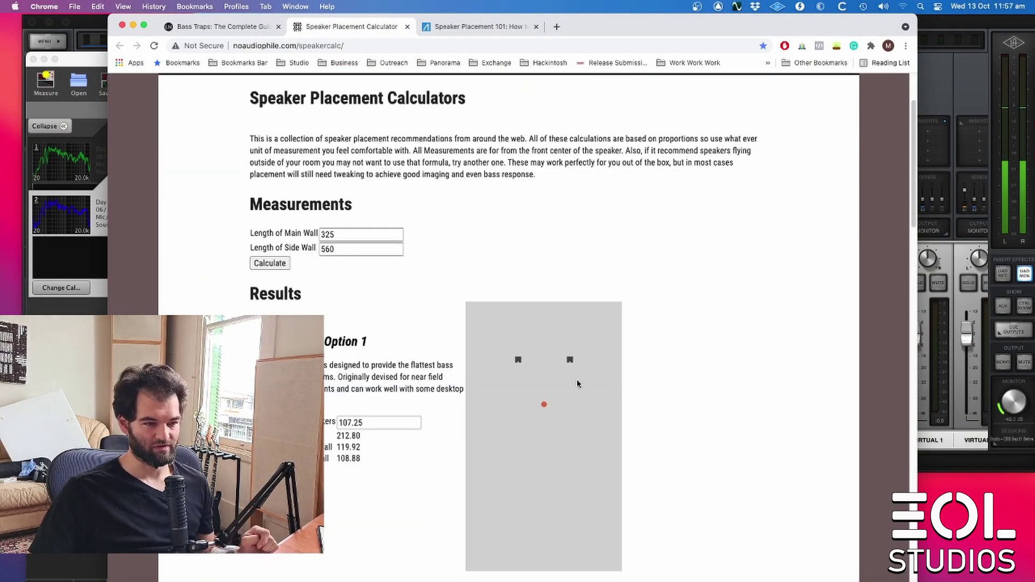
scroll(415, 381, "down", 6)
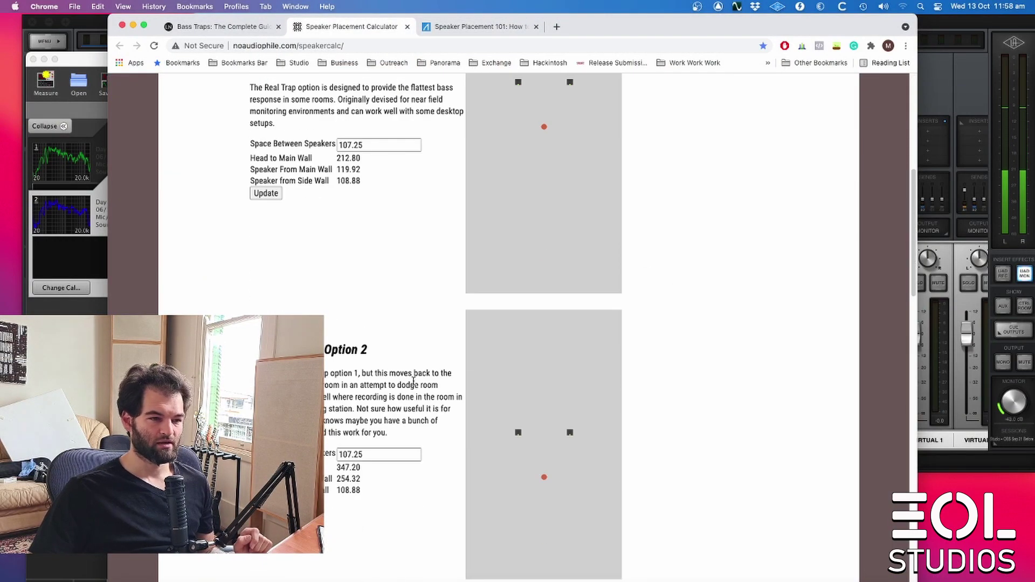
scroll(522, 350, "up", 5)
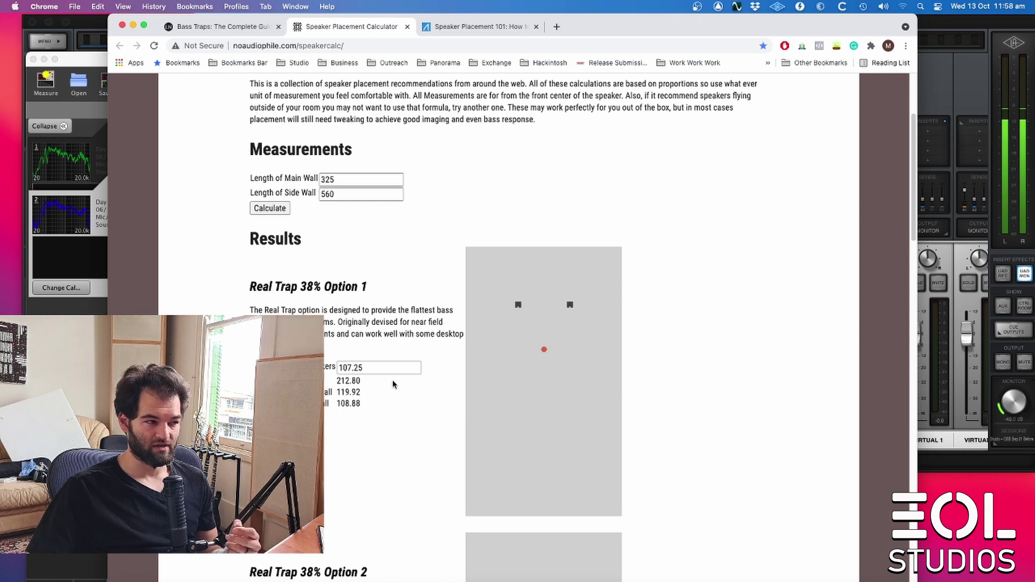
scroll(392, 384, "down", 10)
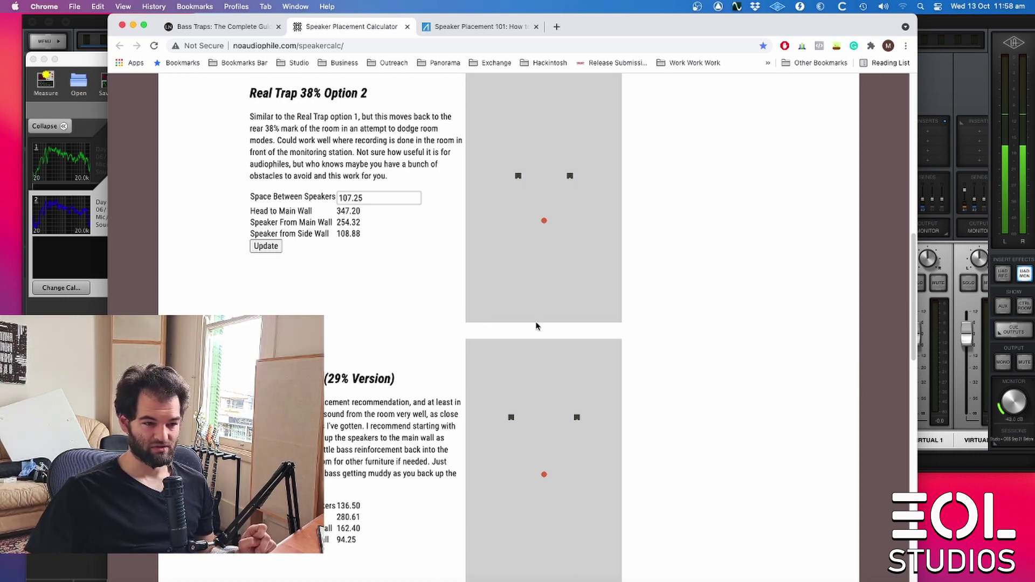
left_click(474, 26)
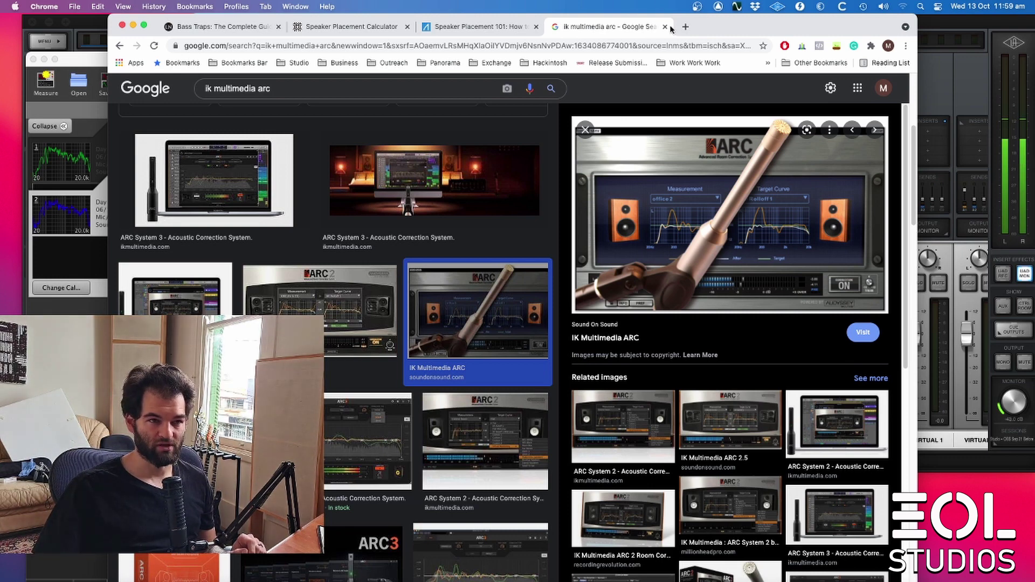
Switch from Chrome to REW's 'Day 2 Amph 80 FW Oct 6' graph.
key("super+Tab")
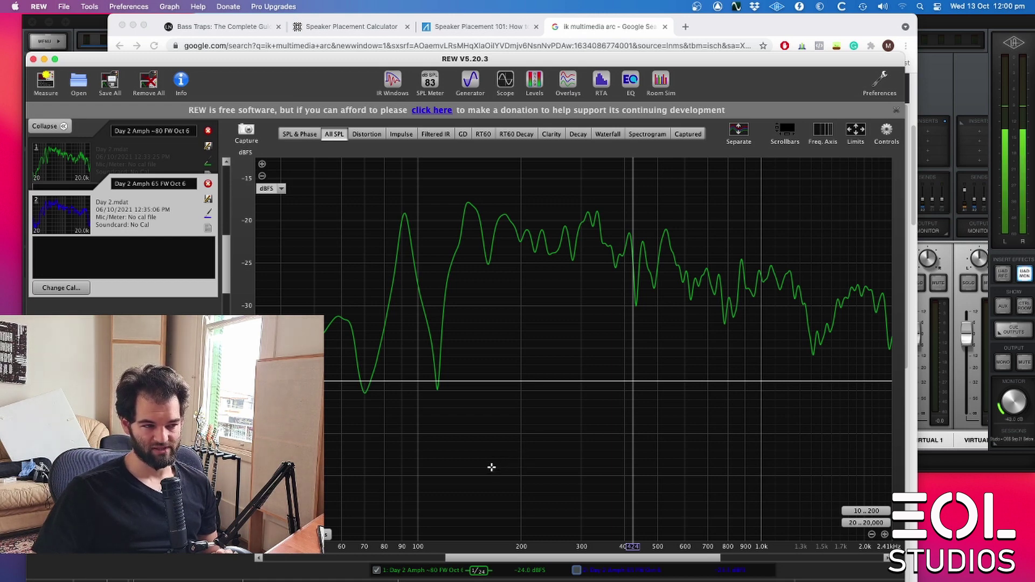
Read the green curve's peaks near 114 Hz and 91 Hz at about -19.5 dBFS, then overlay the 65 FW measurement.
left_click(436, 216)
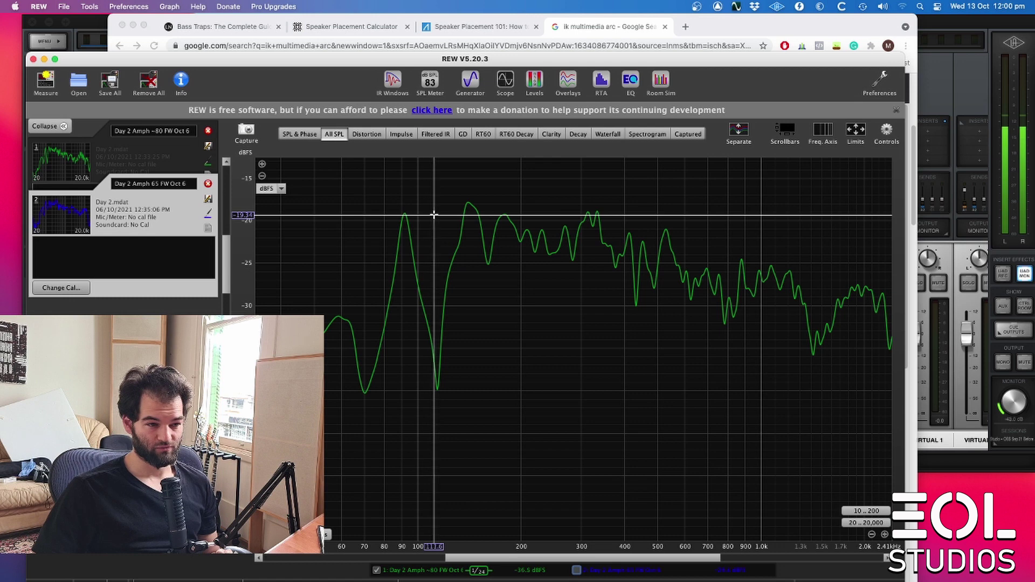
left_click_drag(436, 216, 437, 216)
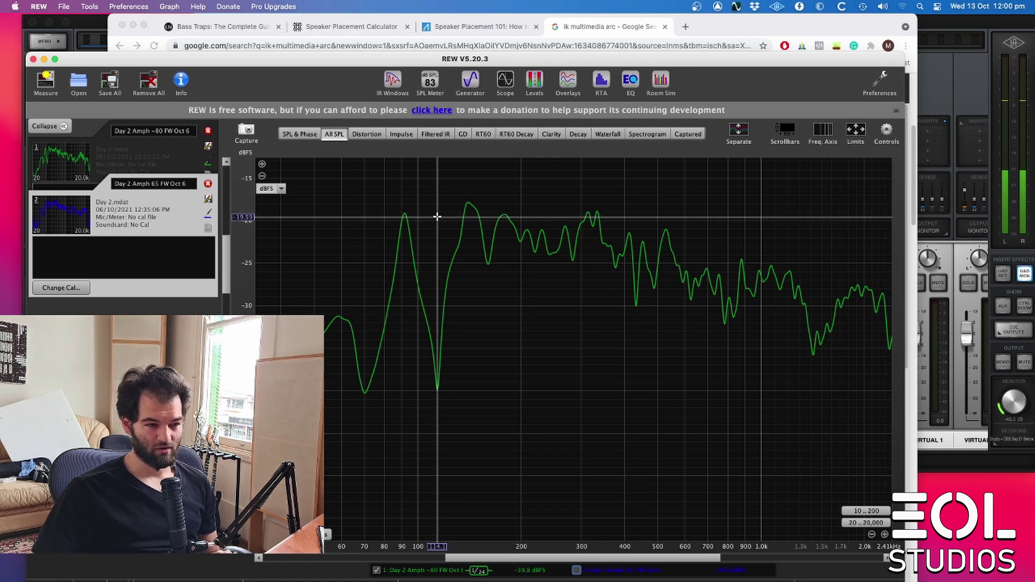
left_click(437, 217)
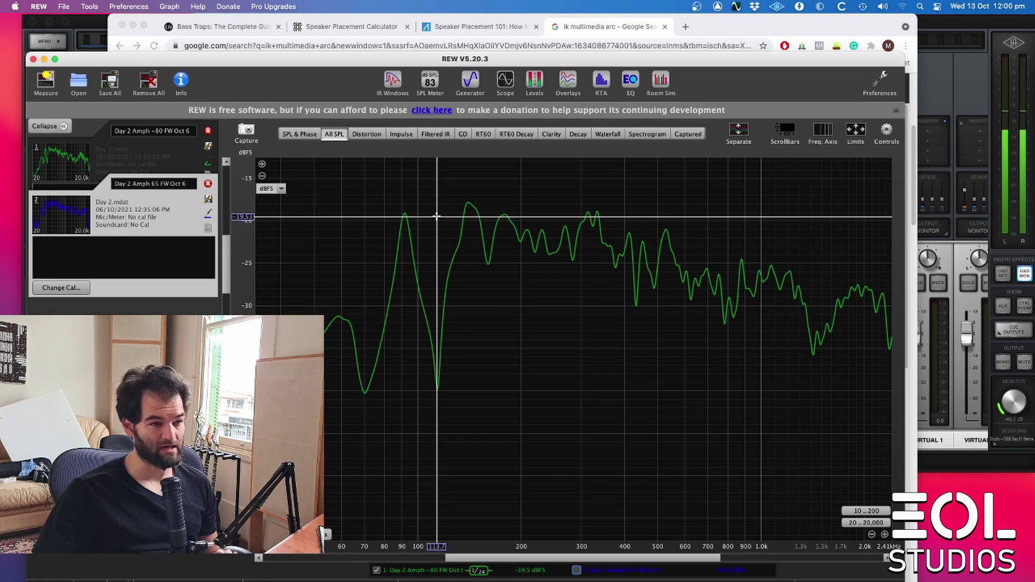
left_click_drag(437, 216, 469, 217)
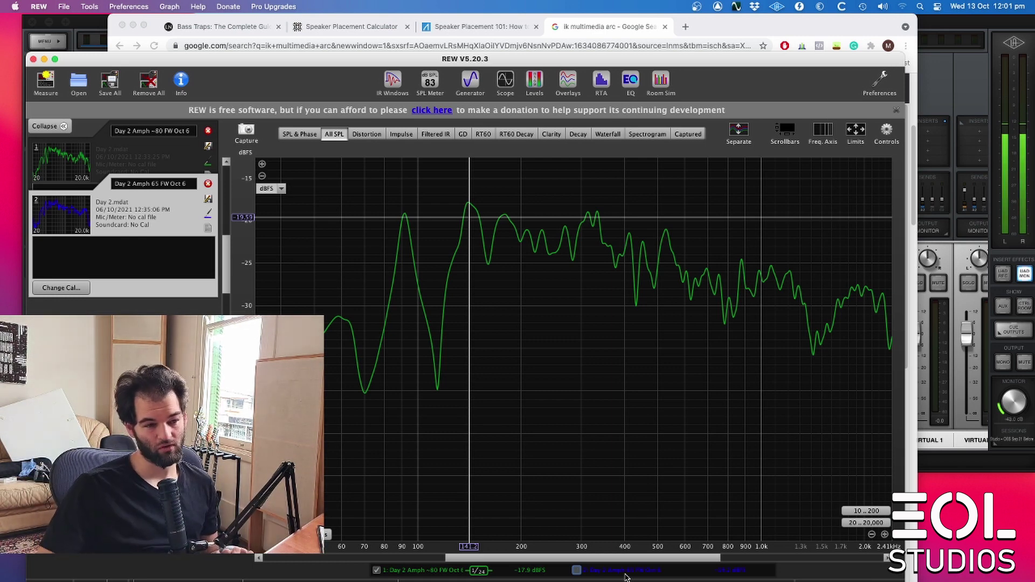
left_click(576, 570)
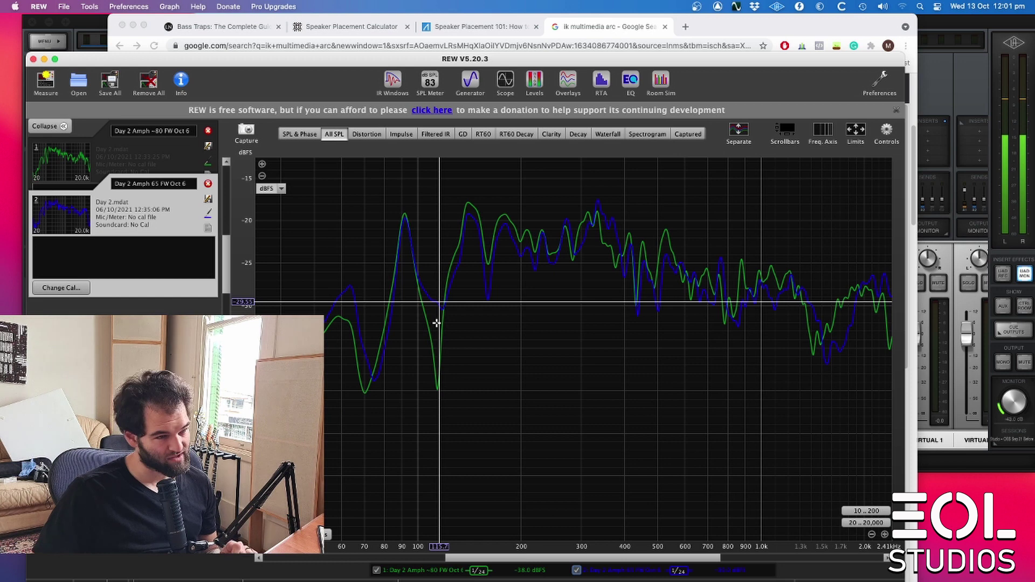
Compare the green and blue responses at about 160 Hz, 216 Hz, 105 Hz and 159 Hz.
left_click_drag(492, 300, 487, 299)
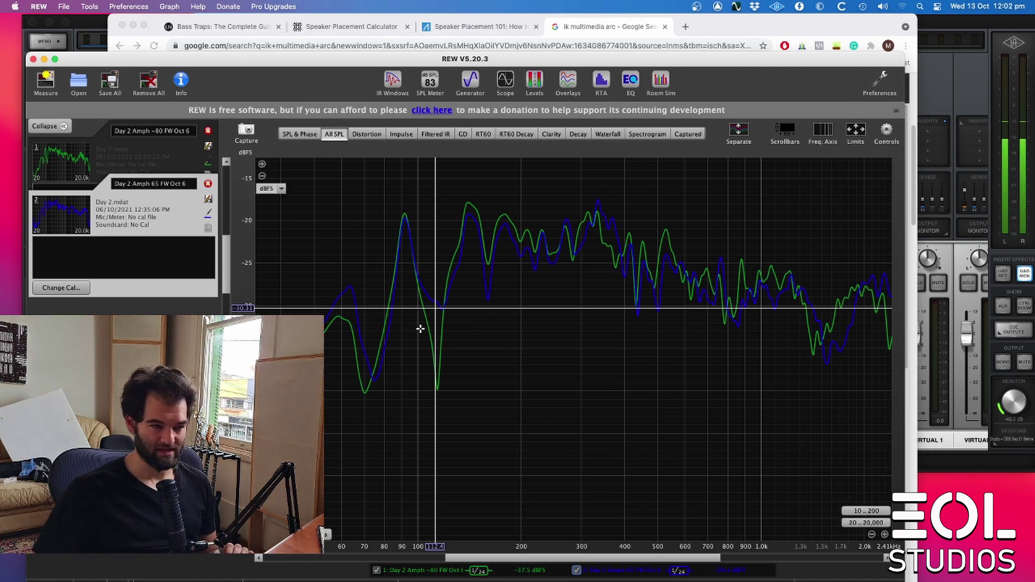
left_click(532, 321)
left_click_drag(450, 279, 438, 306)
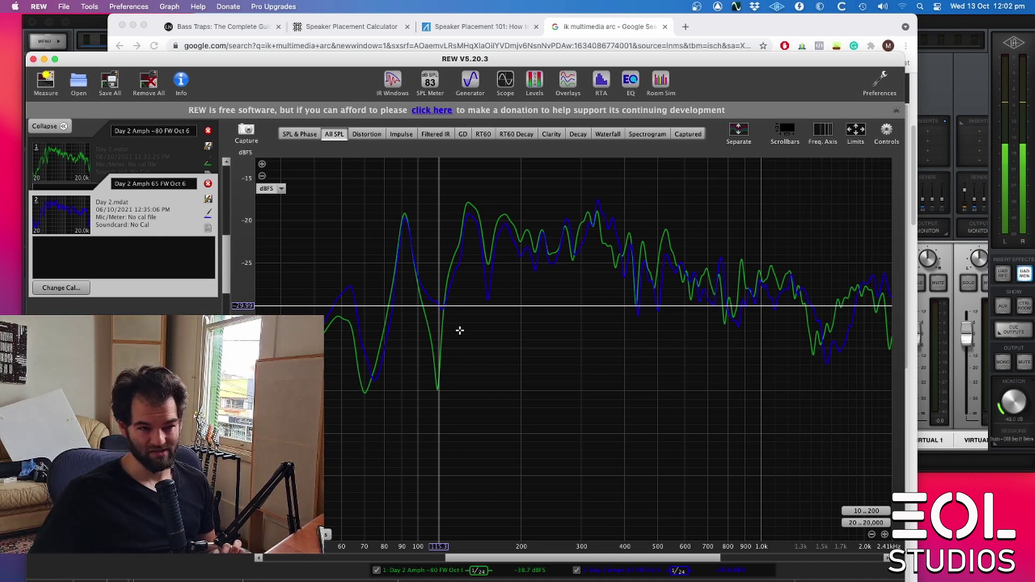
left_click(426, 306)
left_click_drag(425, 305, 486, 306)
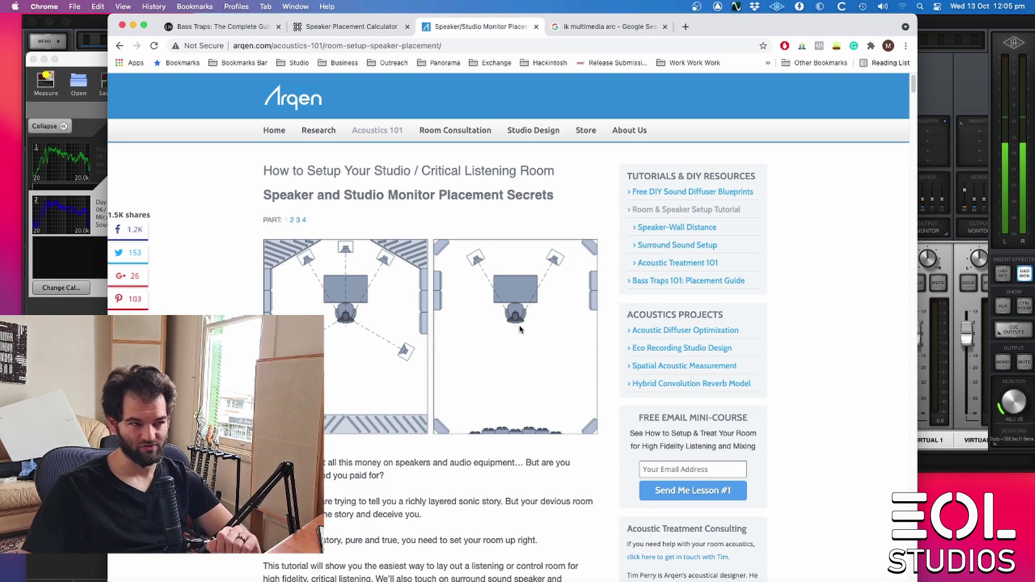
Load the saved Oct 5 Focal measurements .mdat file in REW, deleting the oldest measurement to make room.
key("super+Tab")
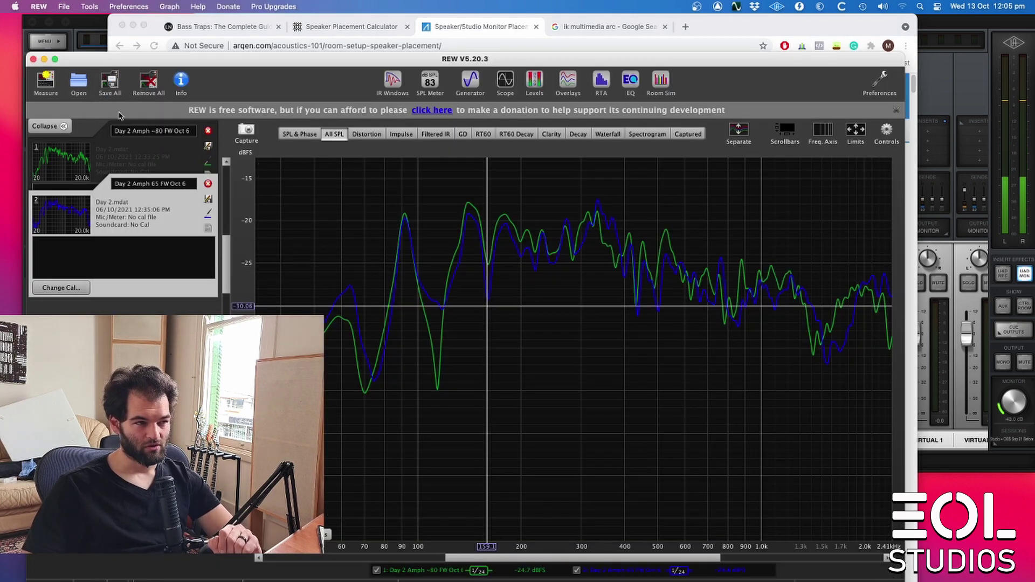
left_click(74, 85)
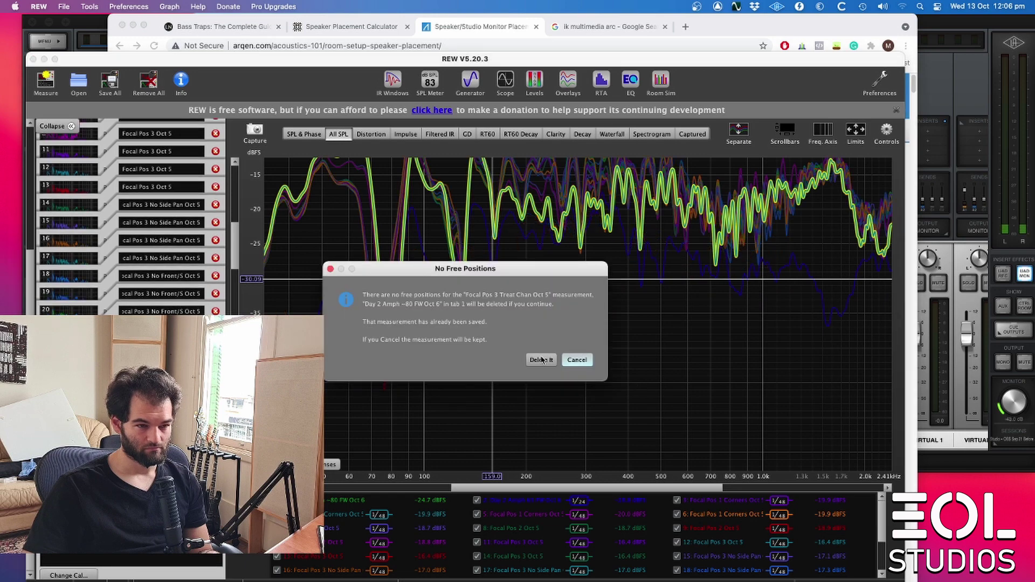
left_click(541, 360)
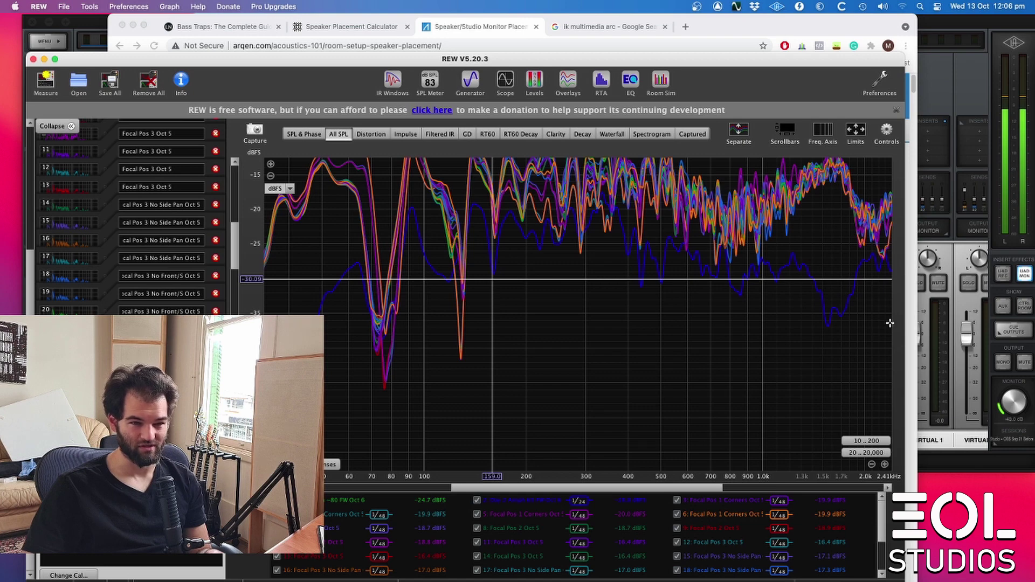
scroll(474, 334, "up", 3)
scroll(477, 335, "down", 4)
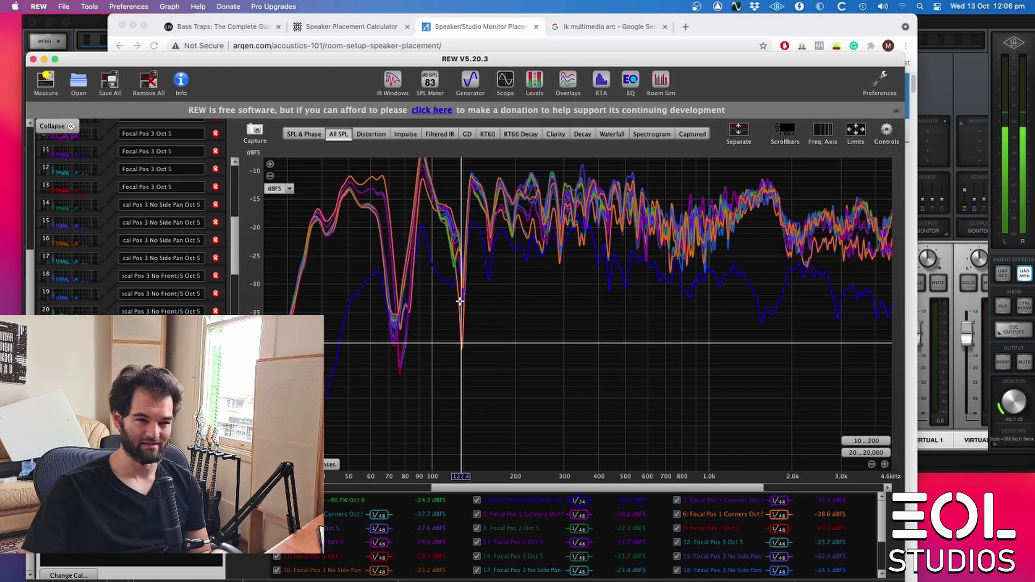
Read all traces' levels near 128 Hz and 197 Hz, hiding measurement 15's trace.
left_click(462, 344)
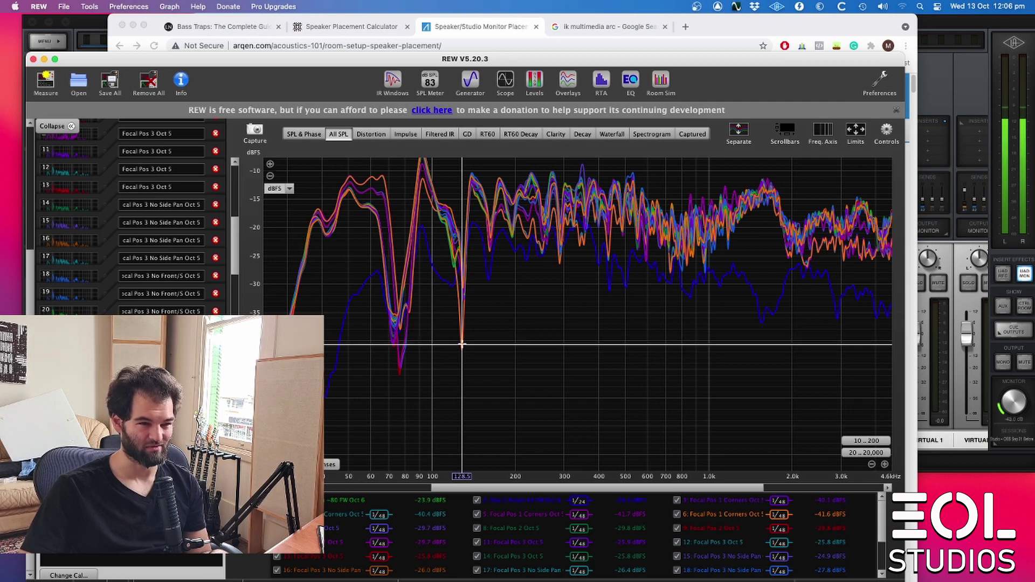
left_click(734, 556)
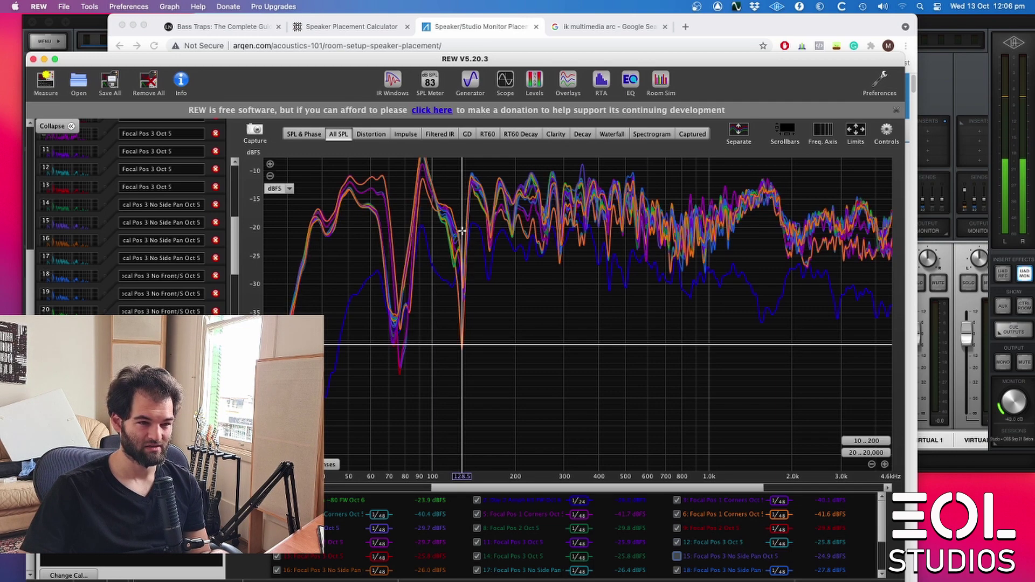
left_click(513, 351)
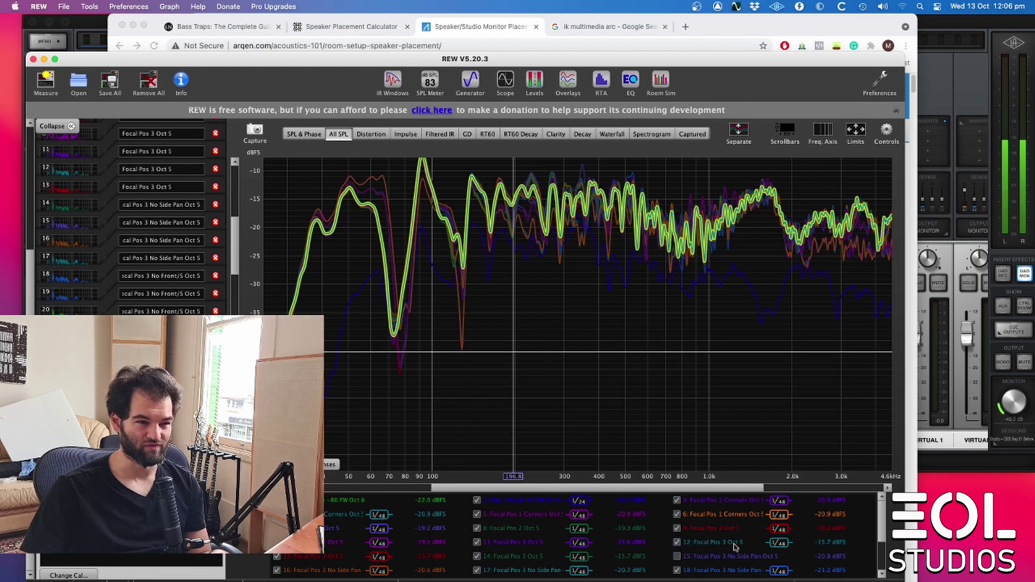